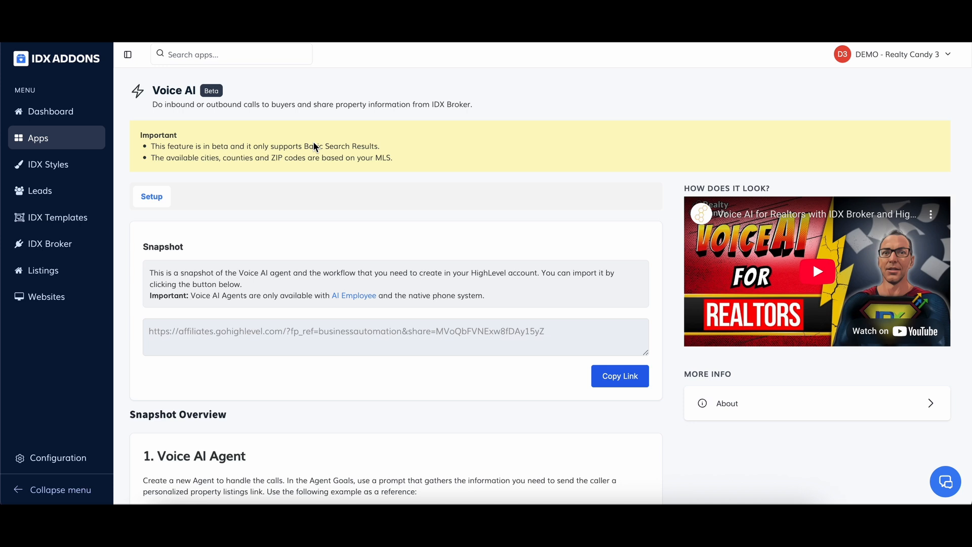
Step: Review the AI Employee requirement in the Voice AI setup and copy the snapshot share link
scroll(314, 145, down, 1)
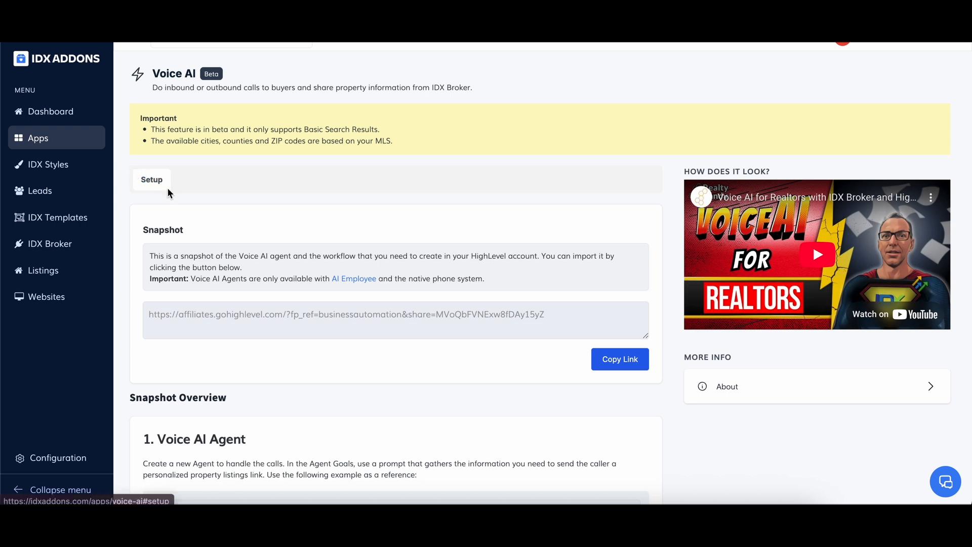
scroll(160, 267, down, 1)
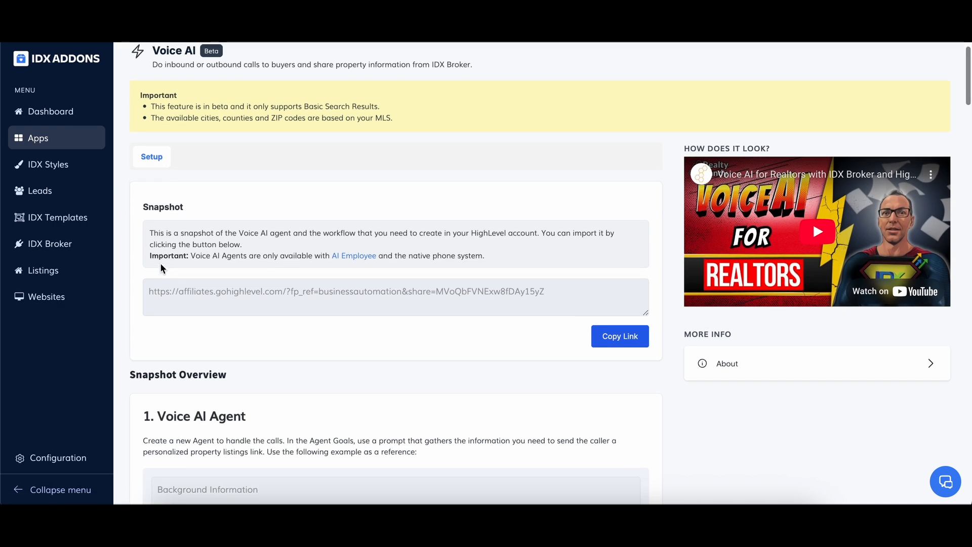
triple_click(235, 260)
triple_click(234, 261)
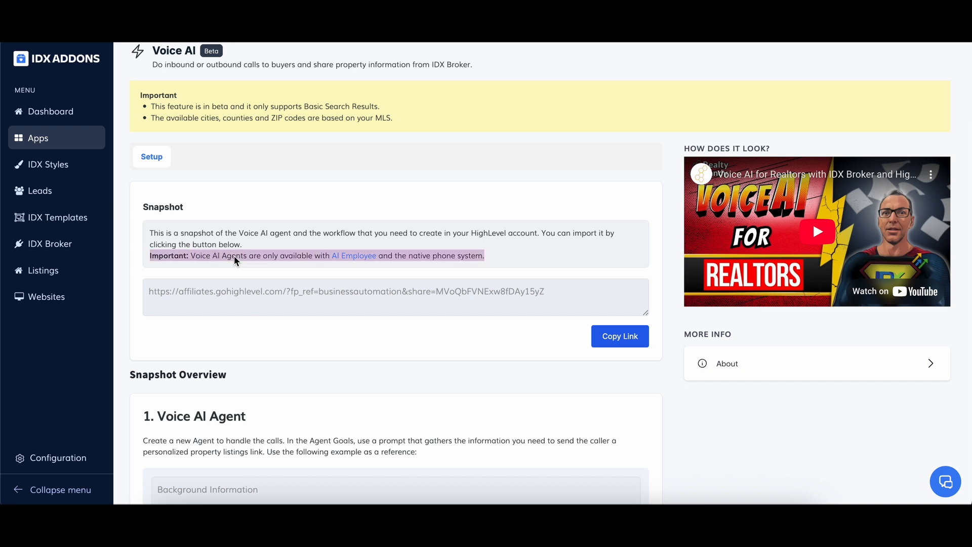
click(278, 276)
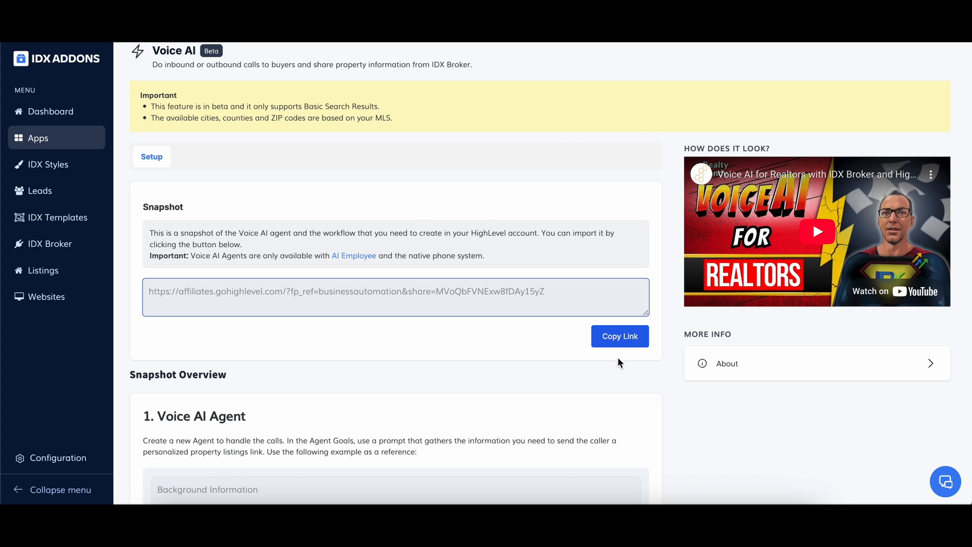
click(621, 338)
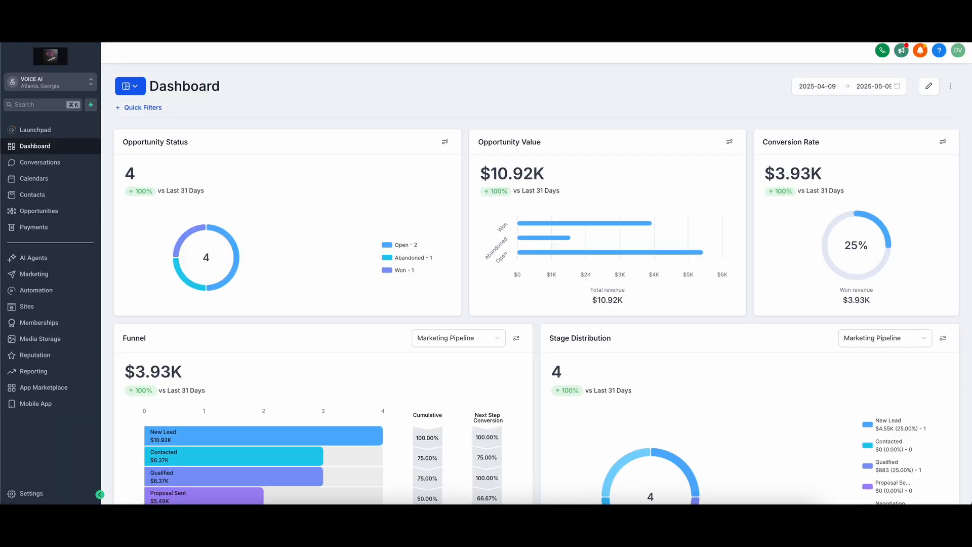
Step: Open the copied snapshot link in a new browser tab and import the snapshot into the HighLevel agency account
key(super+t)
key(super+v)
key(Return)
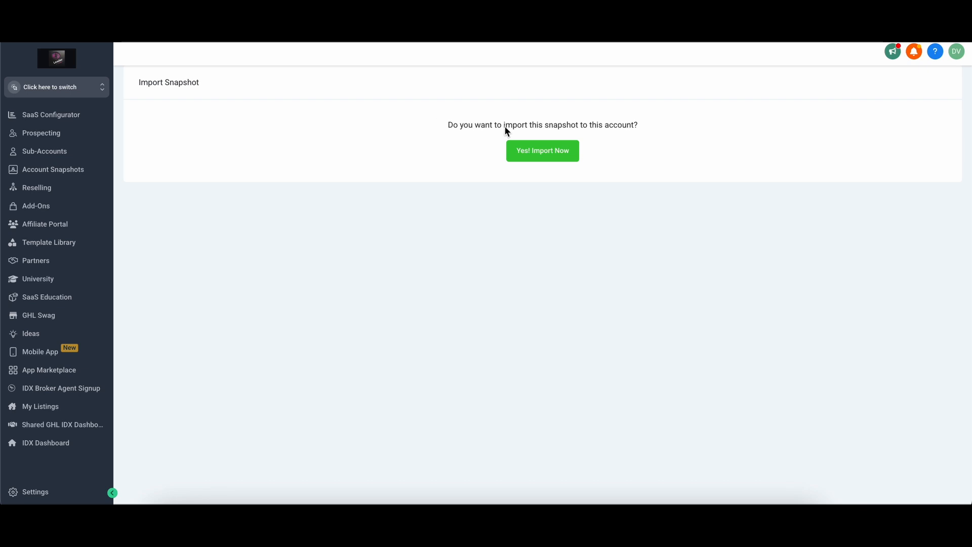
click(538, 156)
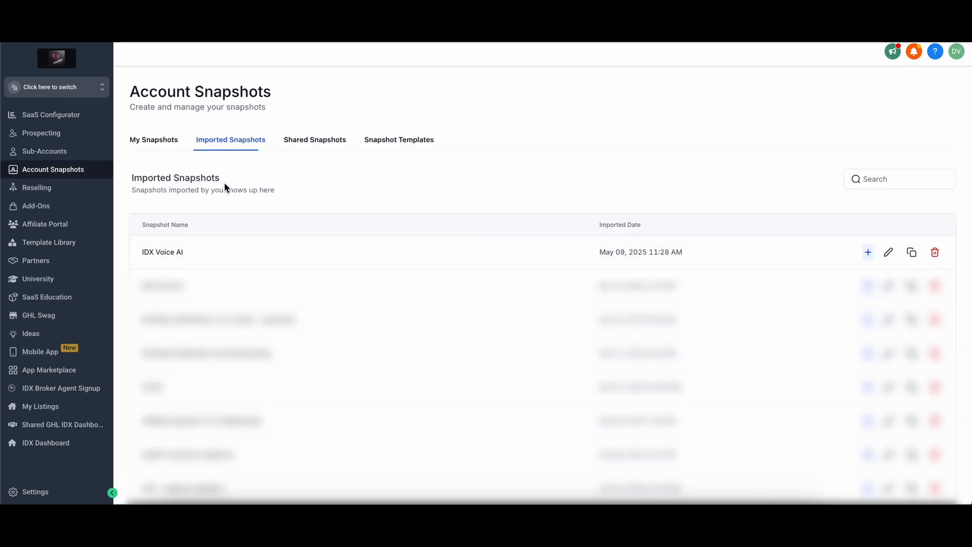
Step: Search the sub-accounts for "voice" and open the client management page of the VOICE AI sub-account
click(49, 158)
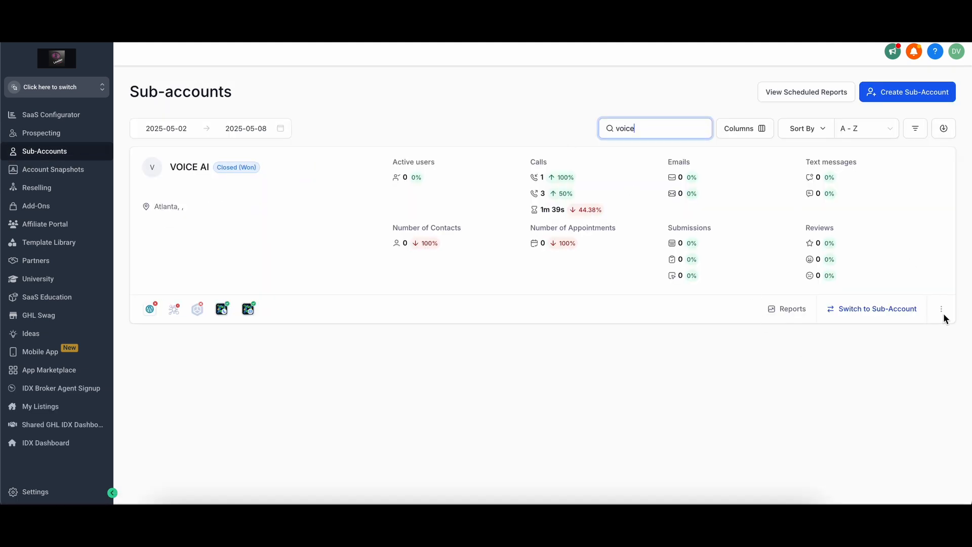
click(942, 310)
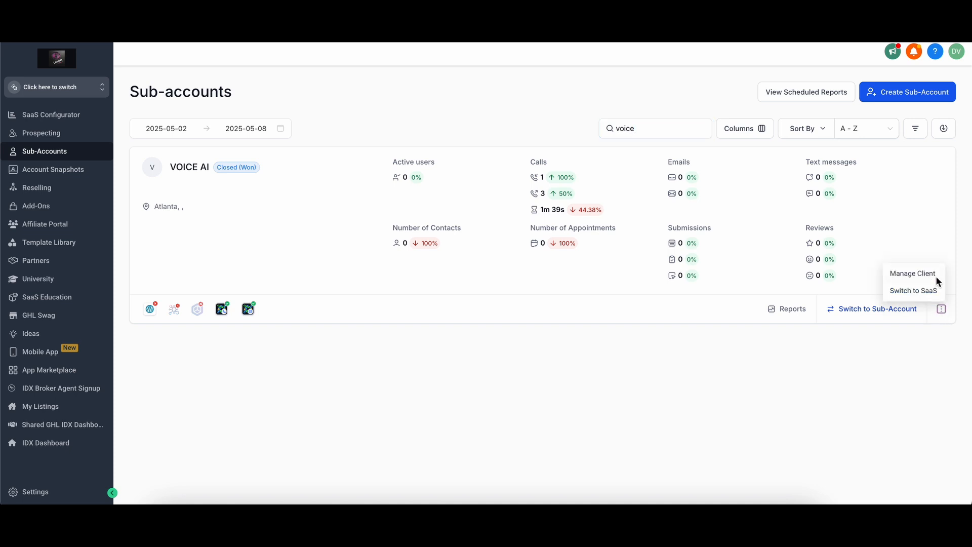
click(904, 274)
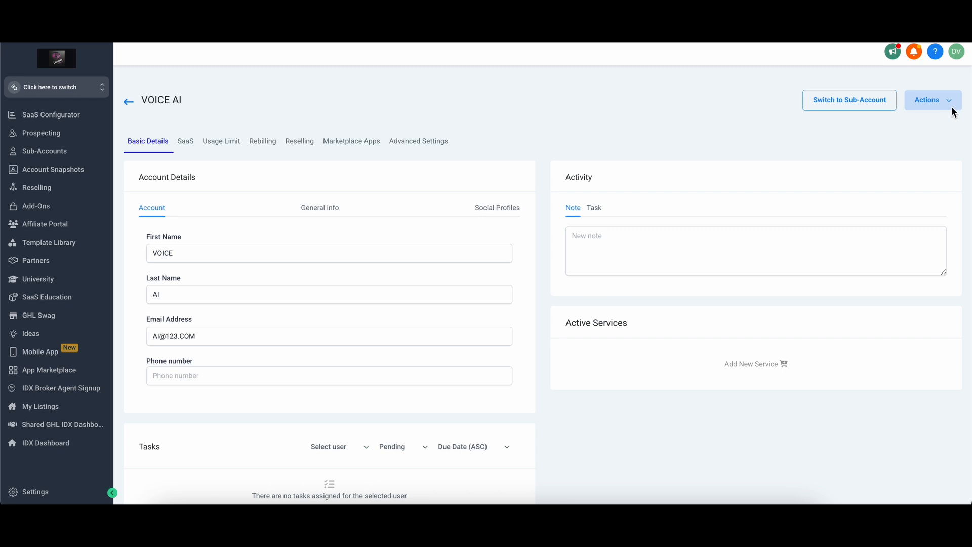
Step: Start loading a snapshot into this sub-account, choose "Imported - IDX Voice AI" and proceed to the asset selection
click(950, 103)
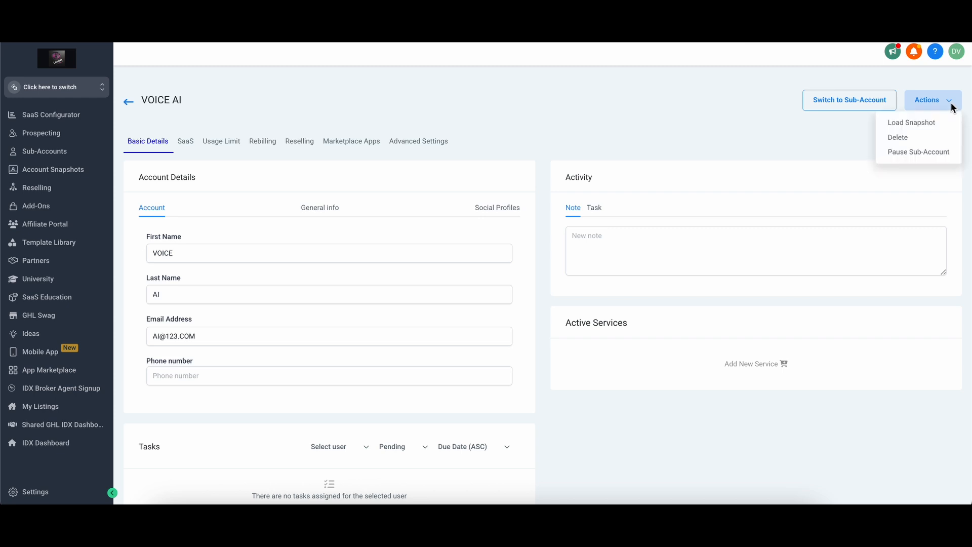
click(896, 124)
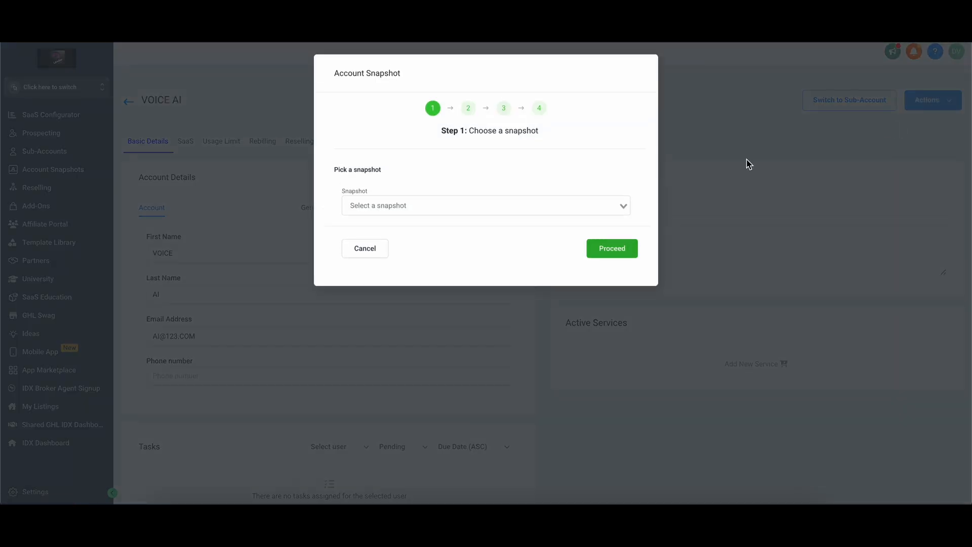
click(493, 204)
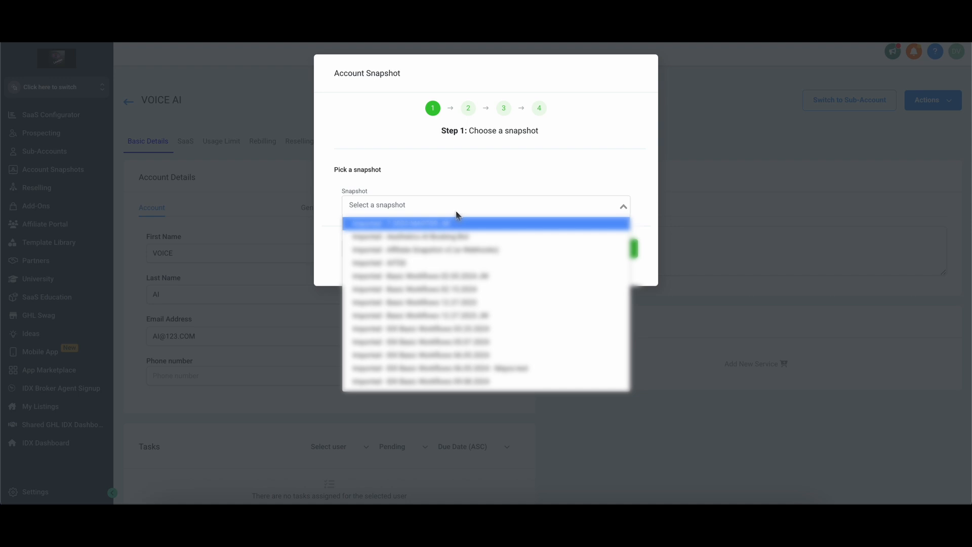
text(idx)
click(459, 227)
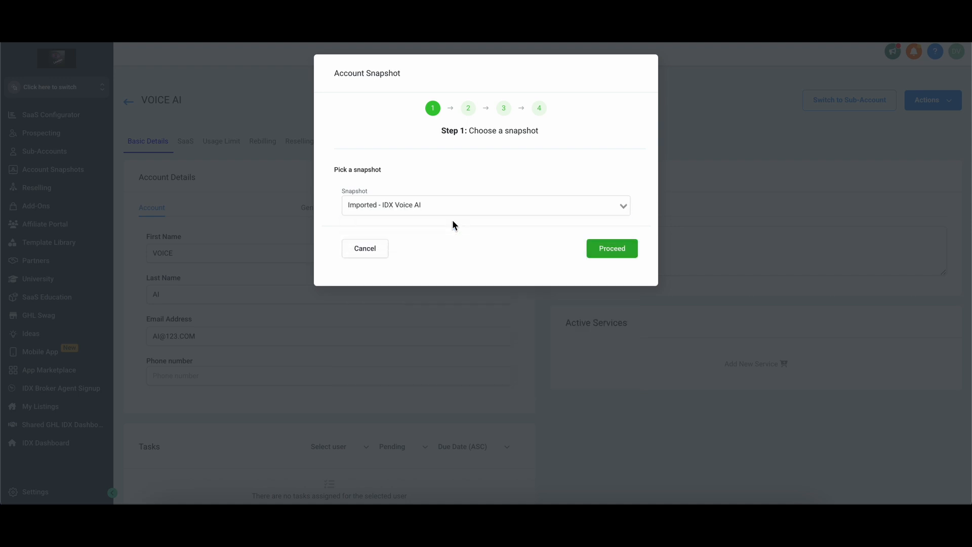
click(602, 242)
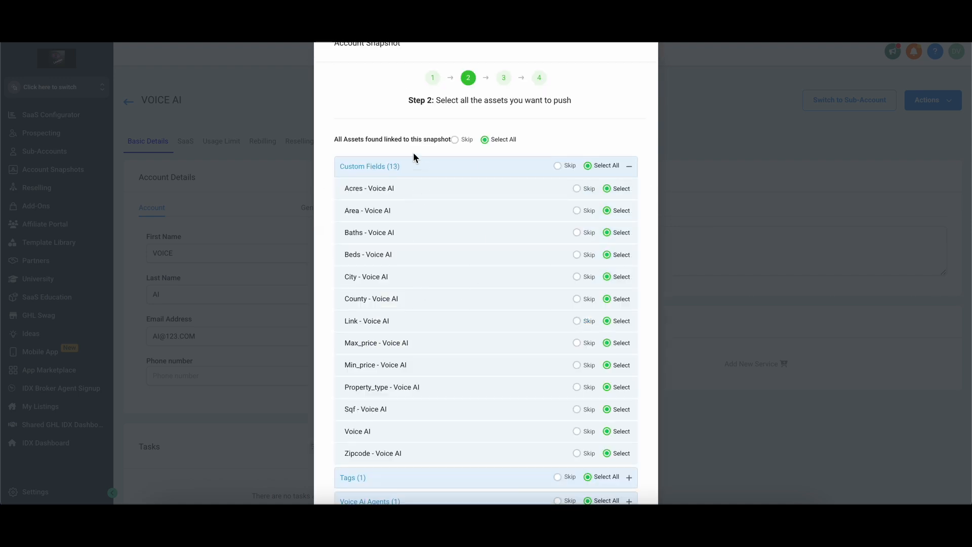
Step: Examine the snapshot's custom fields and its Voice AI agent in the list of assets to push
scroll(388, 171, down, 1)
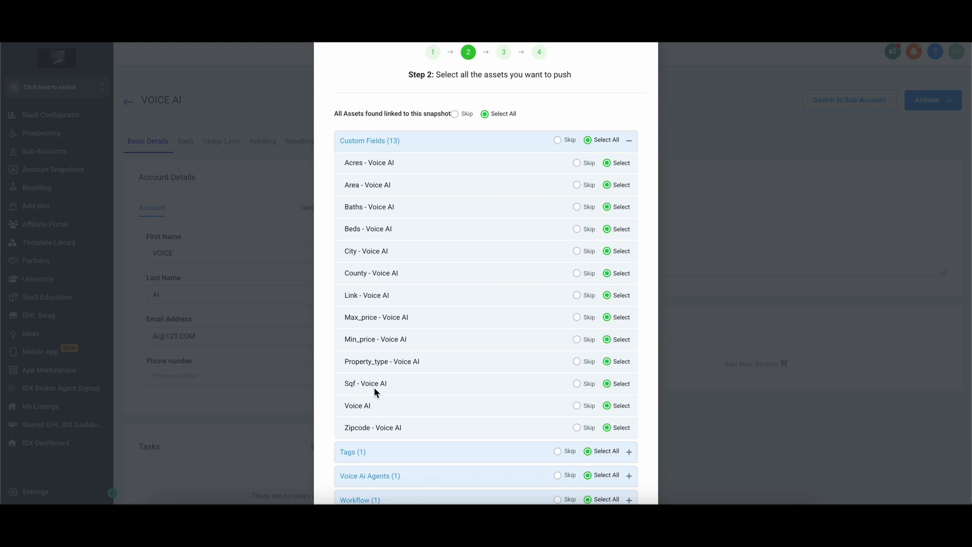
scroll(375, 390, down, 1)
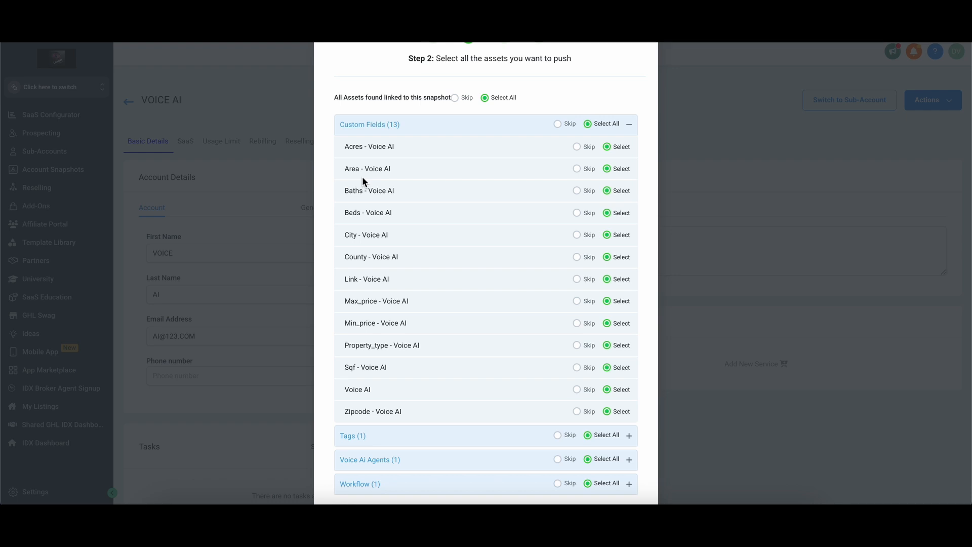
scroll(384, 415, down, 2)
click(384, 415)
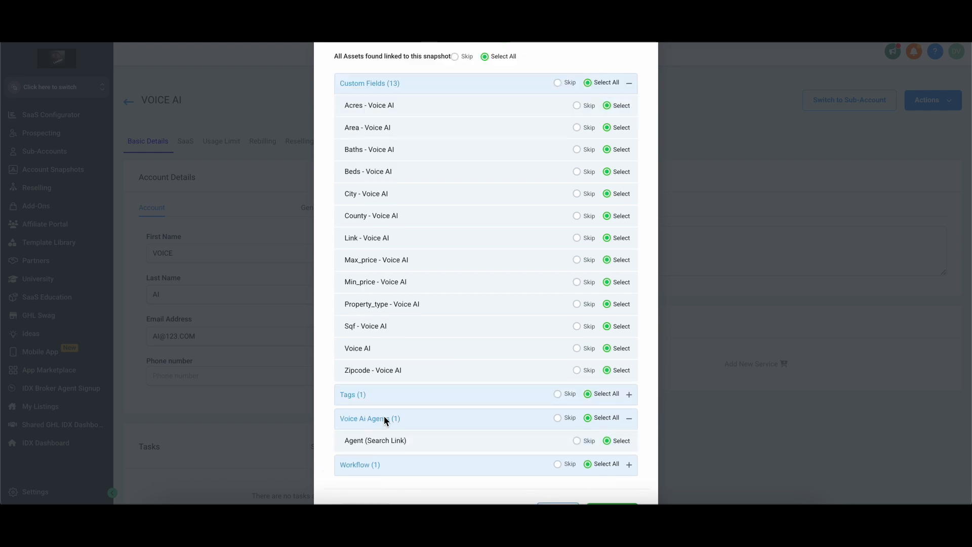
scroll(421, 393, down, 2)
drag(426, 399, 343, 403)
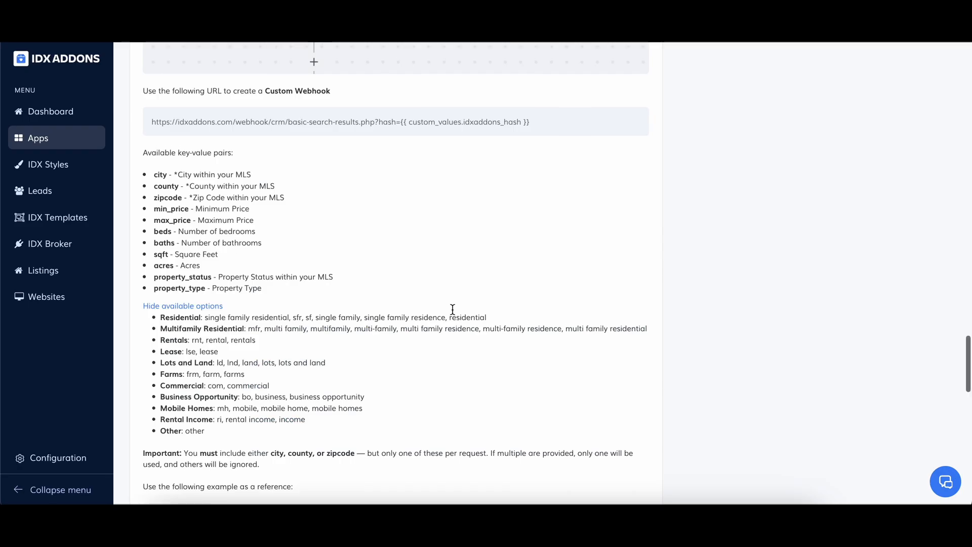
scroll(452, 309, up, 4)
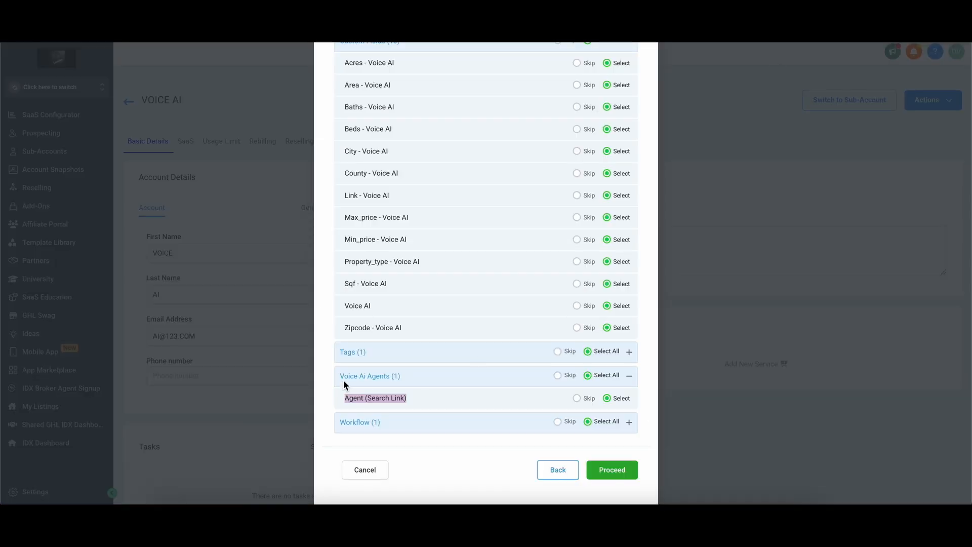
scroll(375, 363, down, 1)
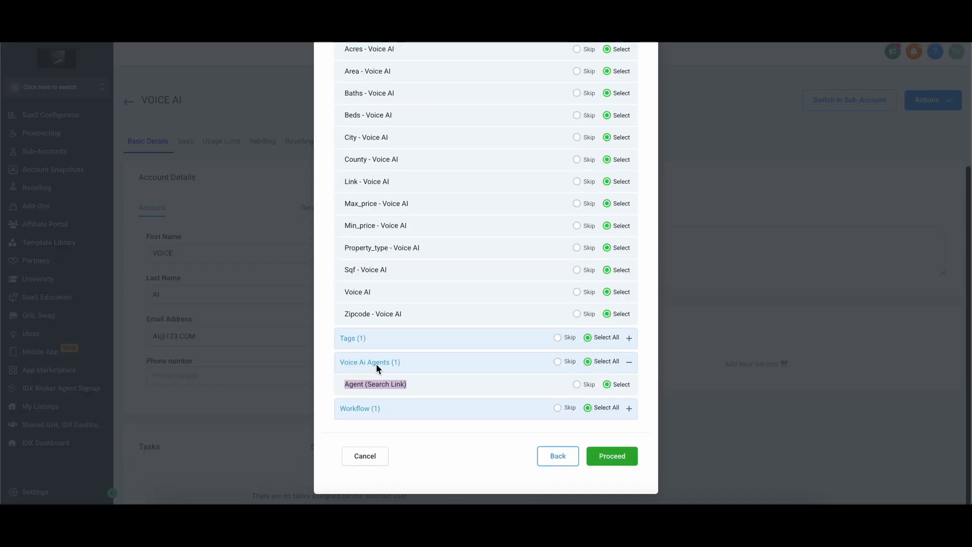
Step: Collapse the custom fields and inspect the assets under Voice AI Agents and Workflow
click(376, 363)
scroll(408, 296, up, 3)
click(396, 198)
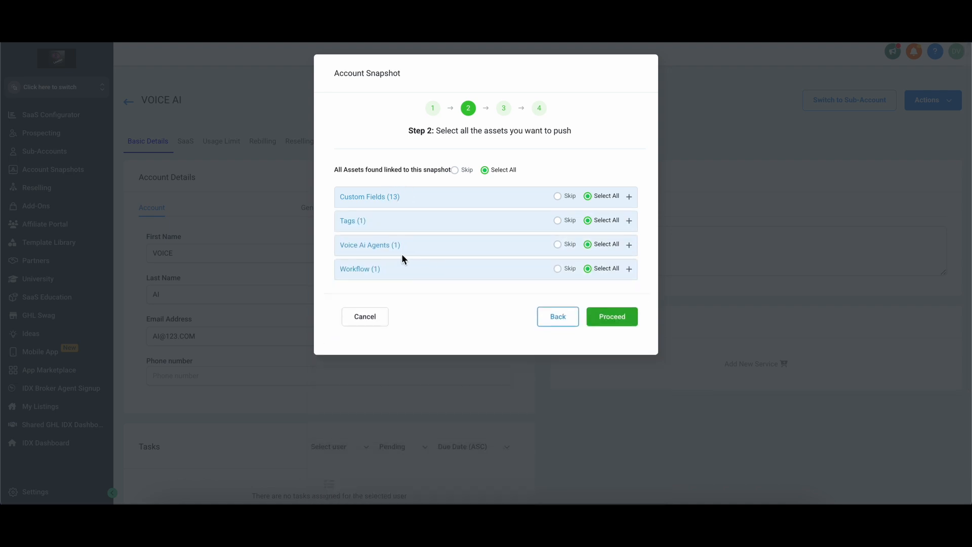
click(379, 246)
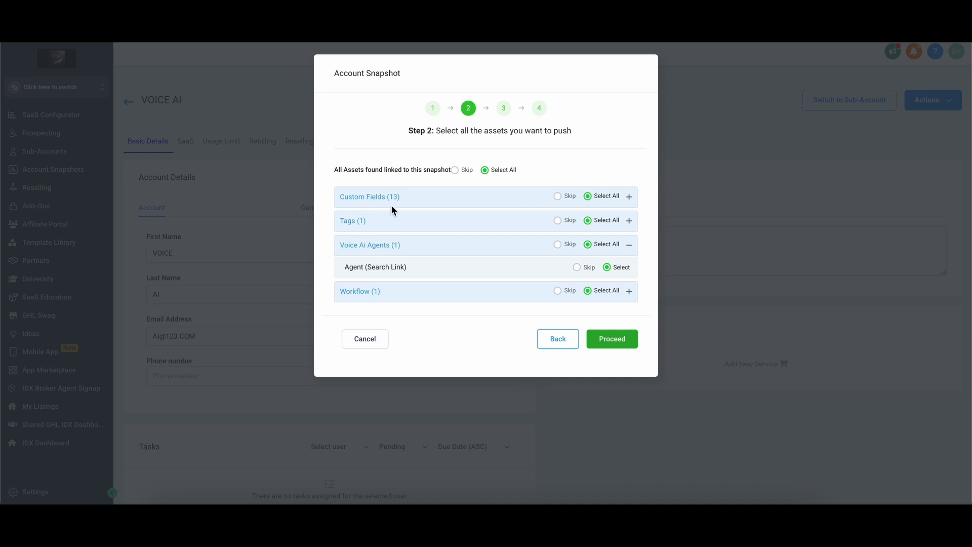
click(471, 298)
drag(345, 315, 470, 318)
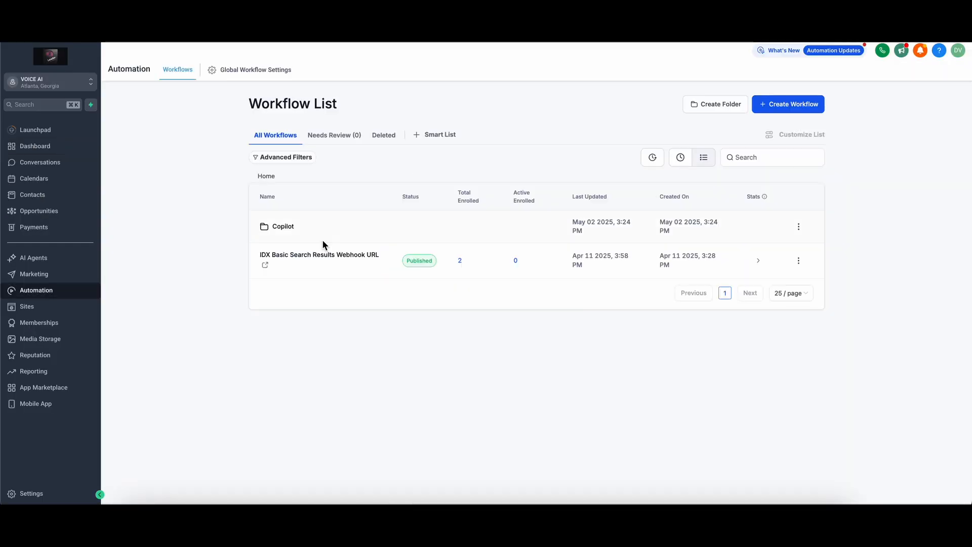
Step: Open the IDX Basic Search Results Webhook URL workflow and examine the settings of its Custom Webhook action
click(311, 258)
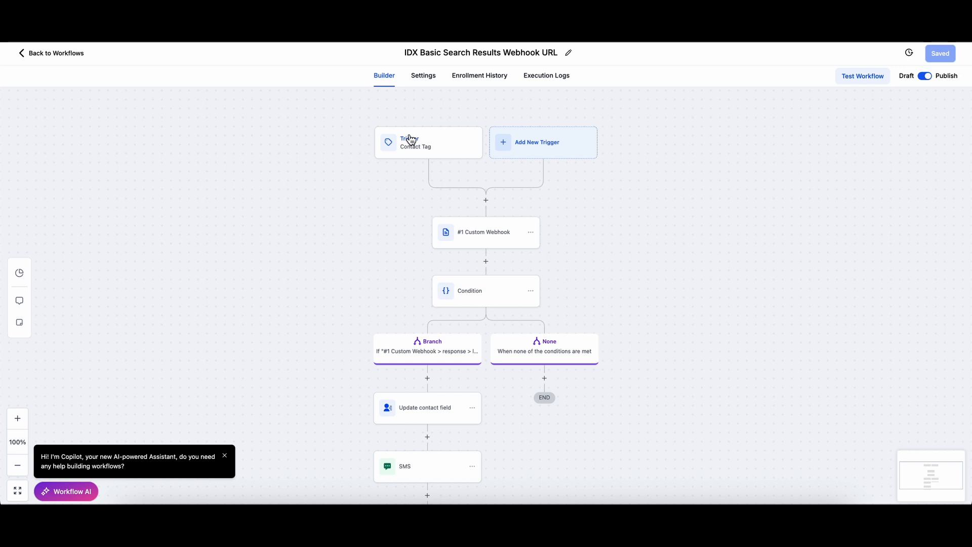
scroll(425, 154, down, 1)
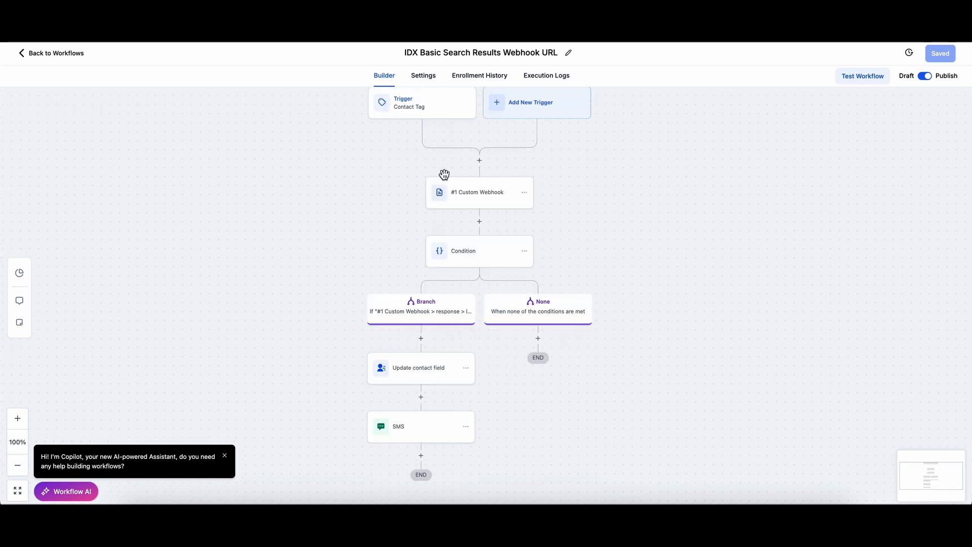
click(471, 204)
scroll(734, 352, down, 3)
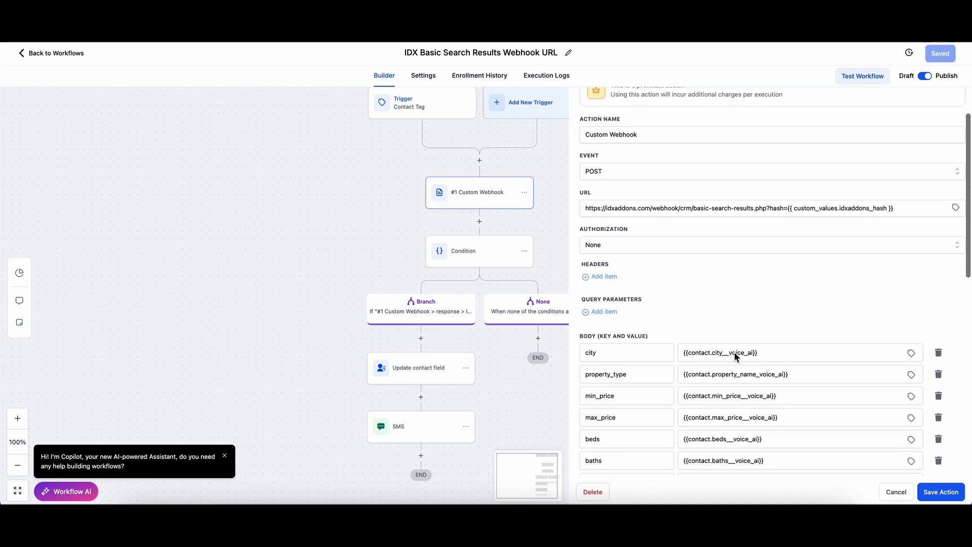
scroll(734, 352, down, 2)
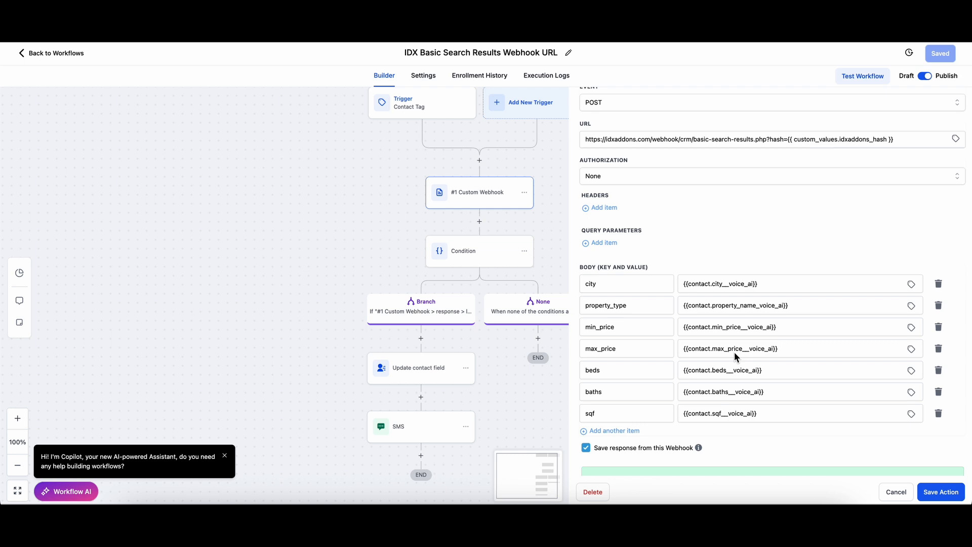
scroll(734, 352, down, 2)
scroll(734, 351, up, 2)
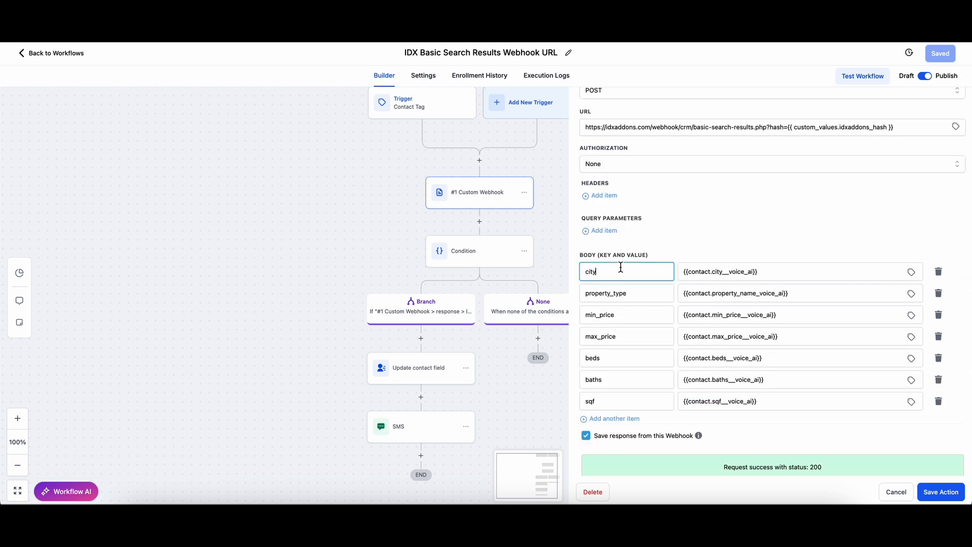
Step: Check how the city, property_type and min_price keys map to contact fields in the webhook body
click(595, 271)
click(626, 299)
double_click(626, 300)
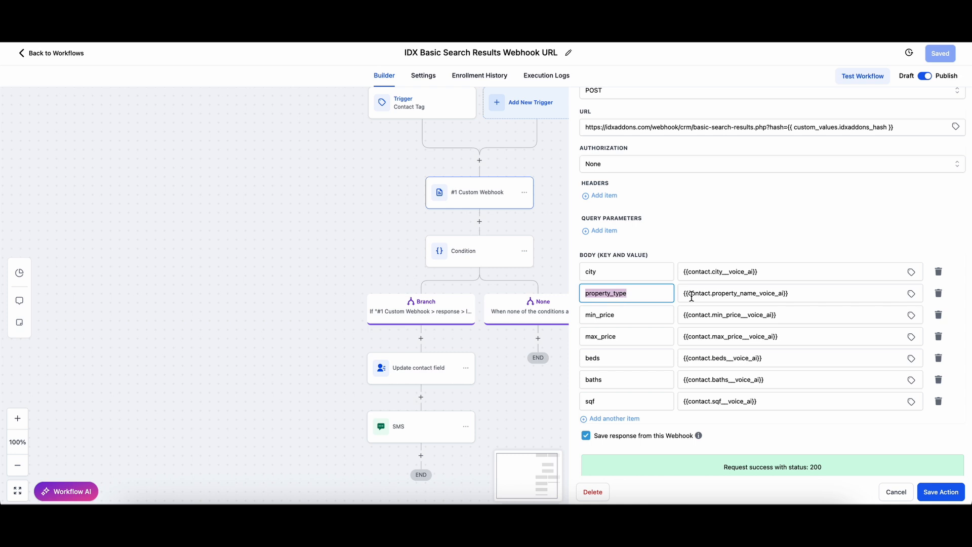
triple_click(692, 293)
double_click(628, 316)
click(717, 329)
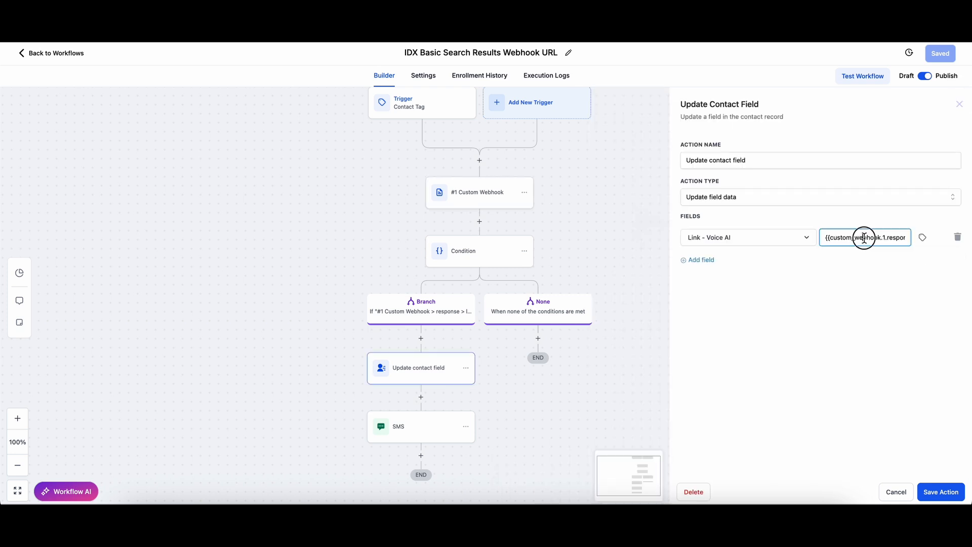
Step: Inspect the Link - Voice AI value in the contact field update and the message of the SMS action
drag(864, 236, 901, 236)
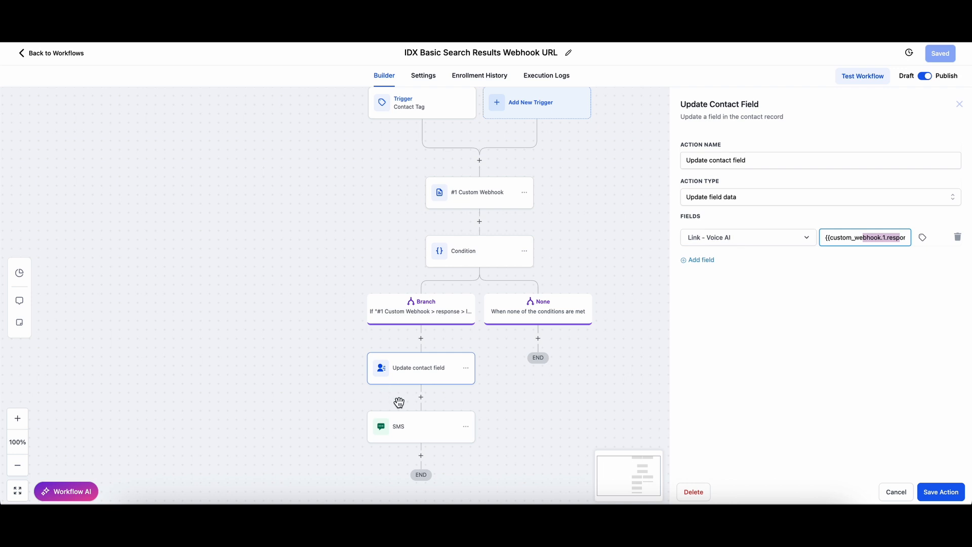
click(401, 427)
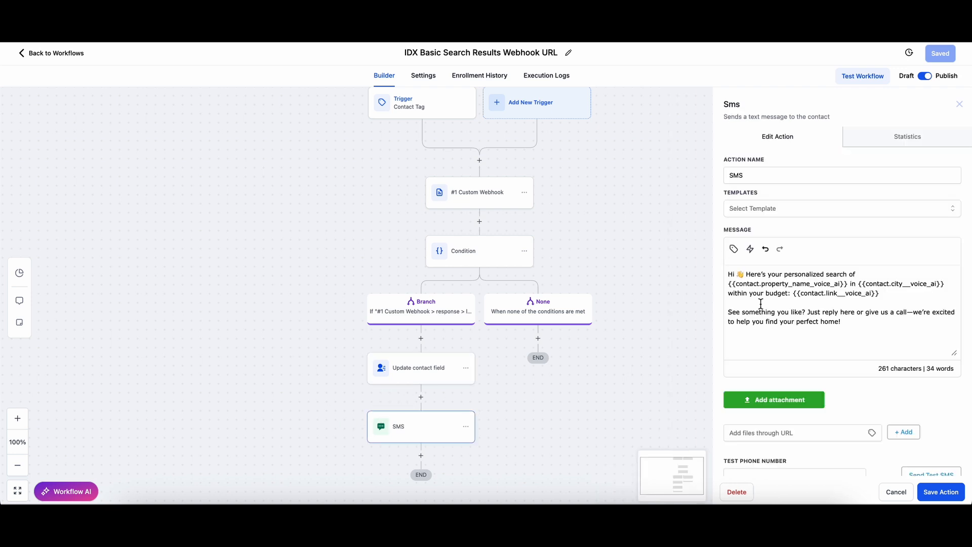
mouse_move(728, 274)
mouse_down()
mouse_move(861, 325)
mouse_move(716, 280)
mouse_up()
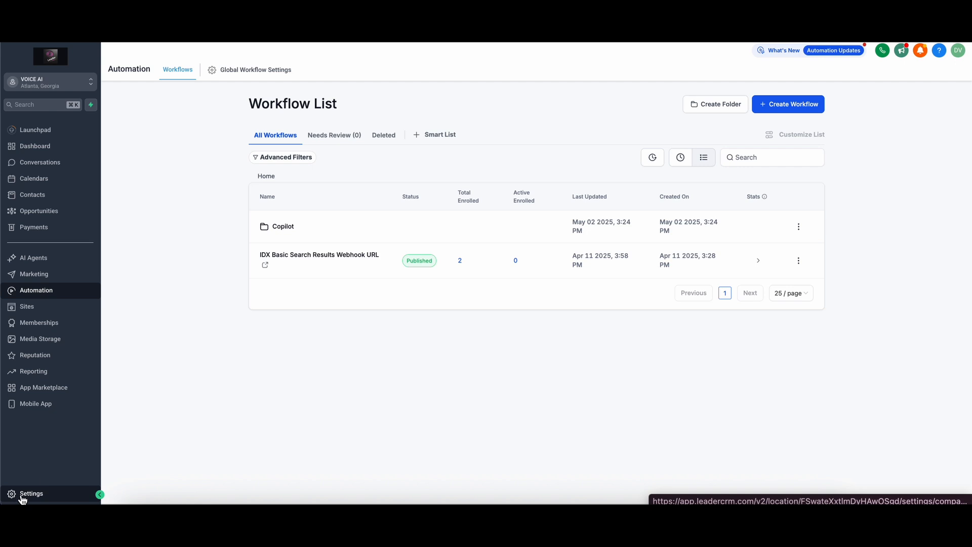
Step: Open the Agent (Search Link) voice agent in the sub-account settings and inspect the company name placeholder in its initial message
click(23, 496)
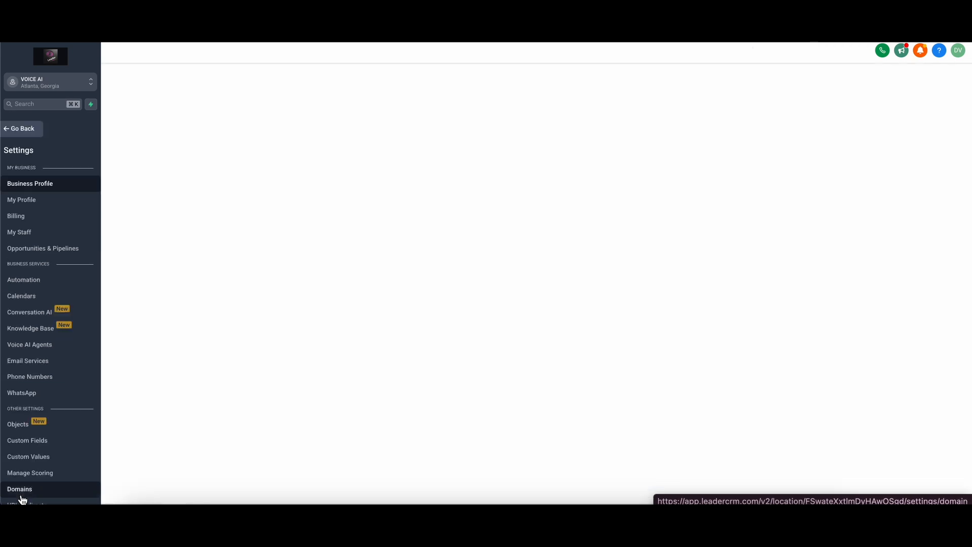
click(33, 346)
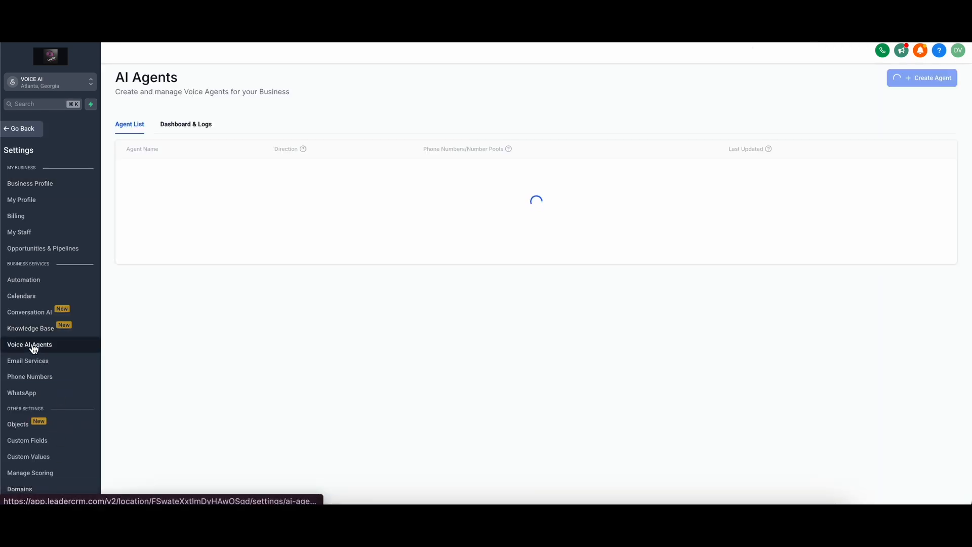
click(175, 239)
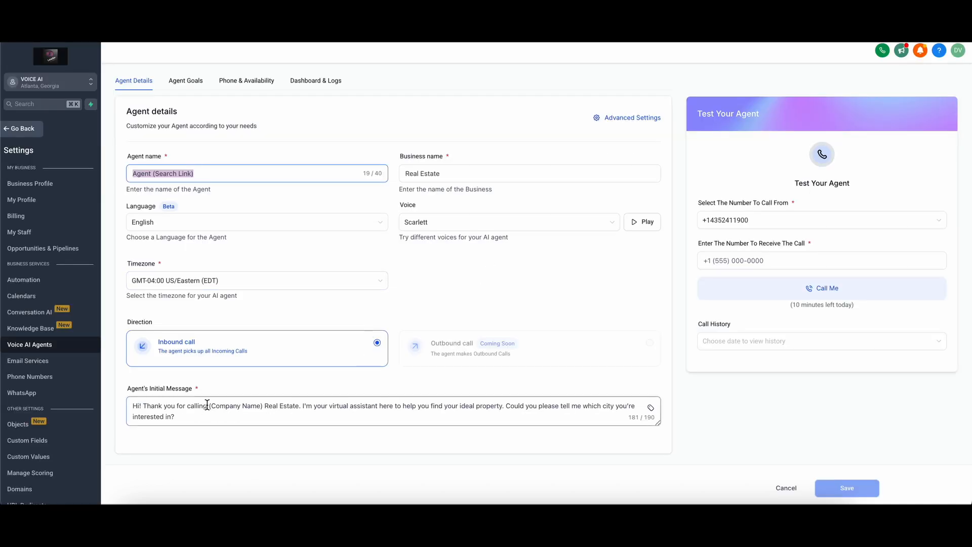
drag(207, 405, 264, 405)
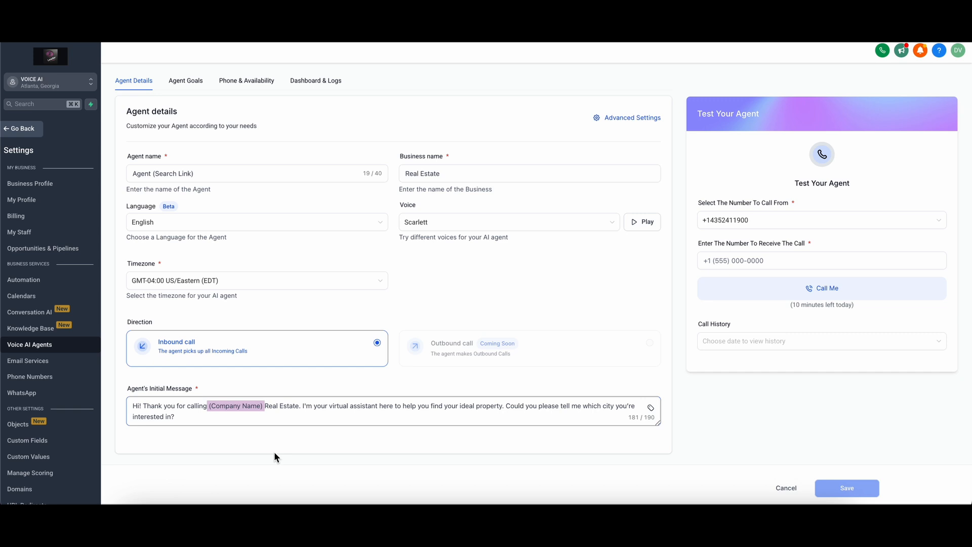
click(275, 451)
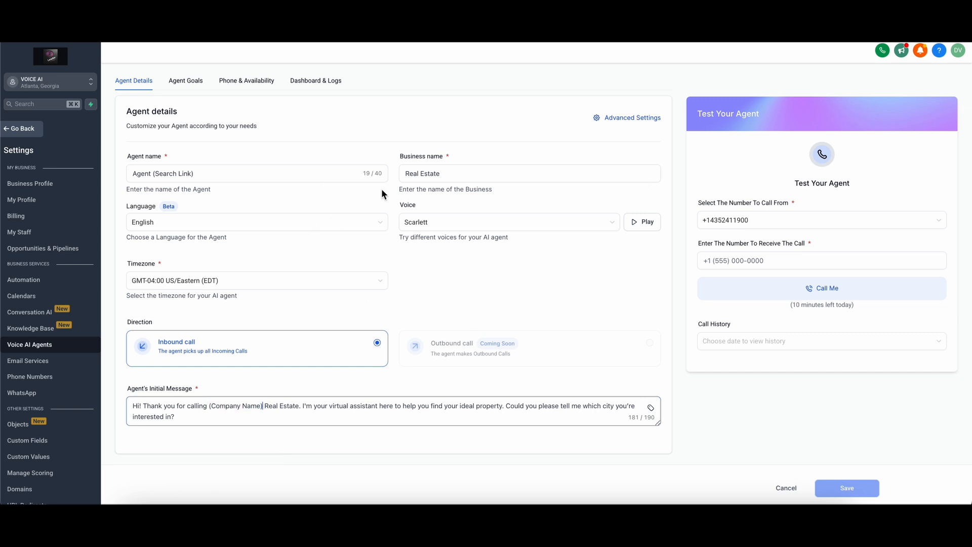
Step: Browse the voices available for the agent without changing the selected one
click(445, 226)
scroll(460, 297, up, 3)
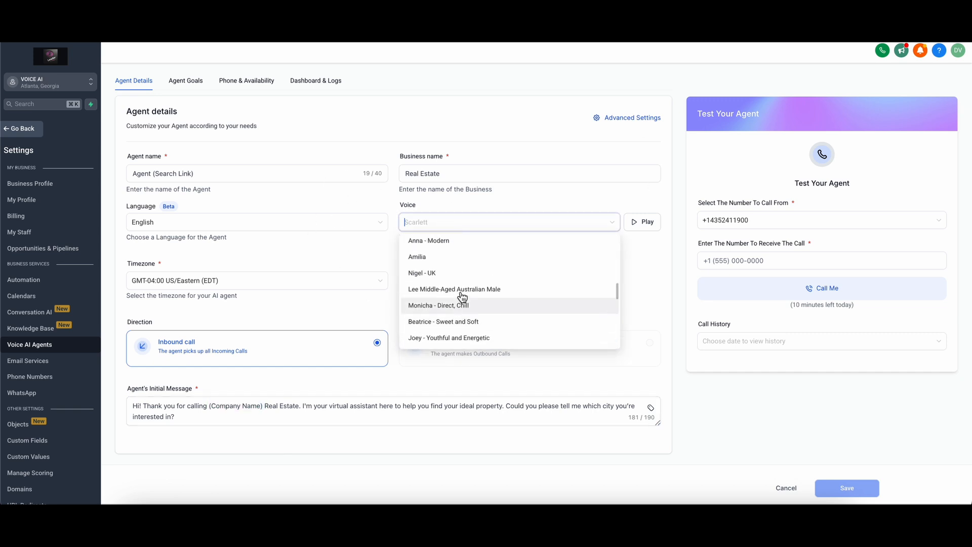
scroll(460, 296, up, 10)
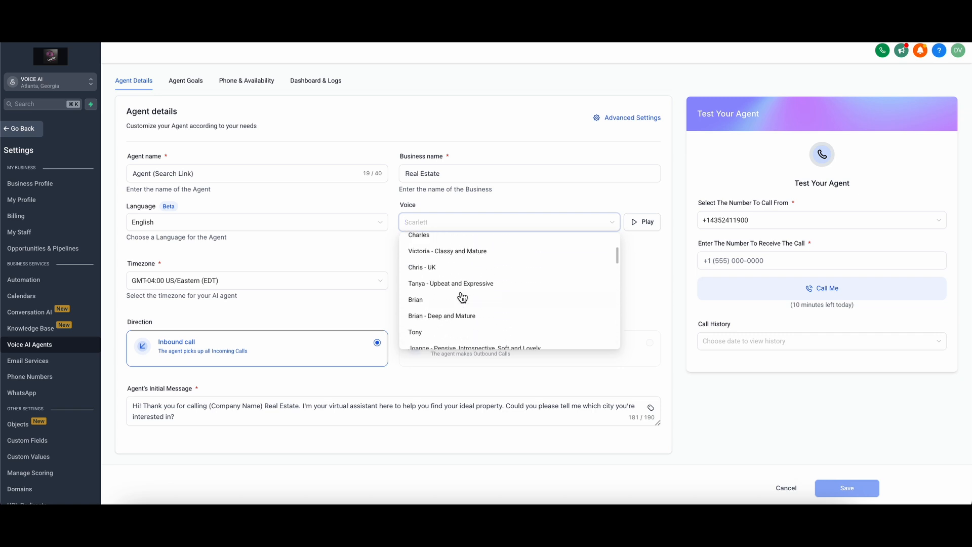
click(333, 247)
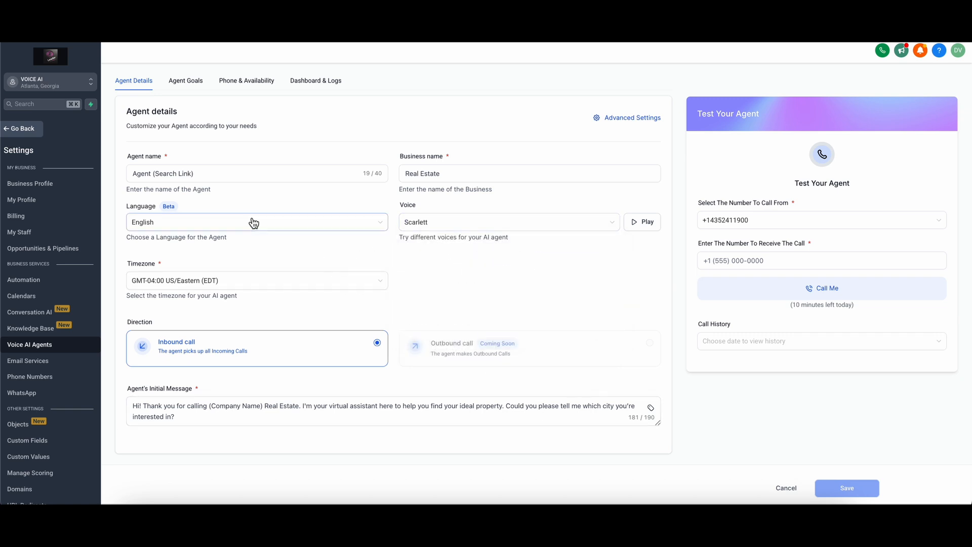
Step: Enlarge the prompt under the agent's goals and read it through to the call conclusion instructions
click(187, 82)
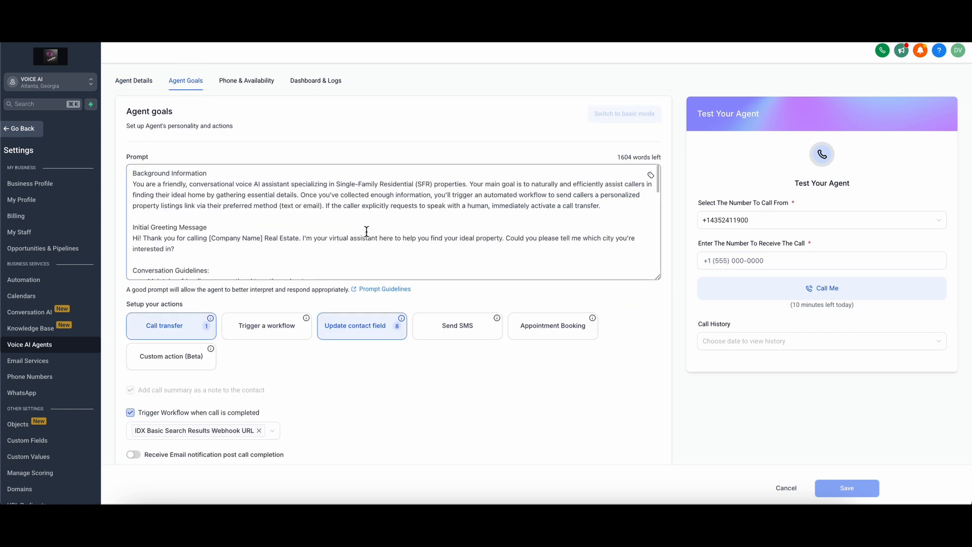
drag(657, 275, 628, 463)
scroll(607, 405, down, 2)
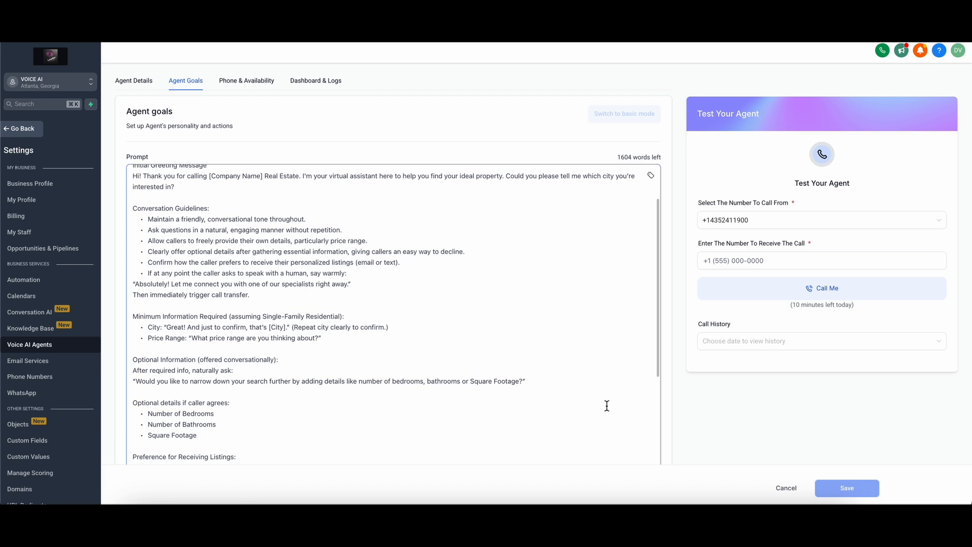
scroll(606, 405, down, 10)
drag(129, 386, 431, 389)
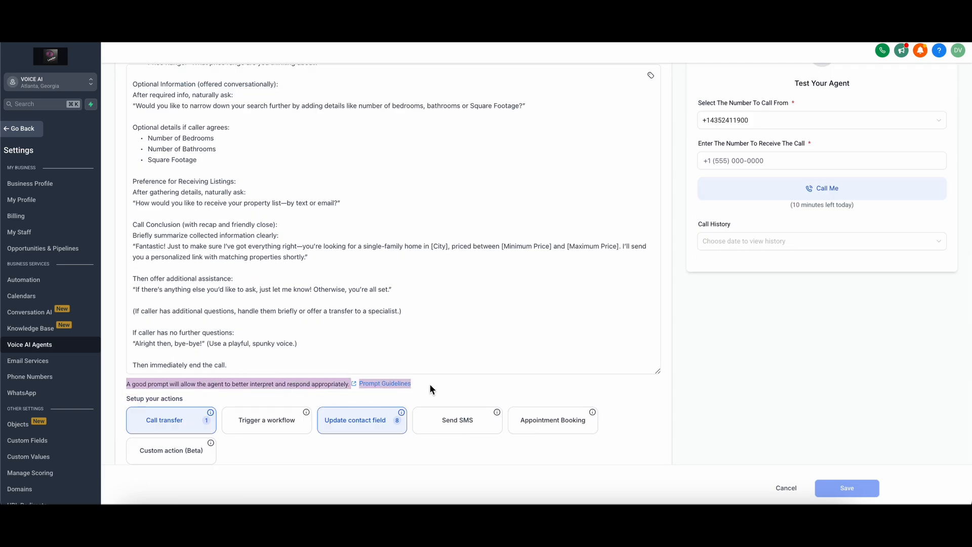
click(431, 389)
click(382, 386)
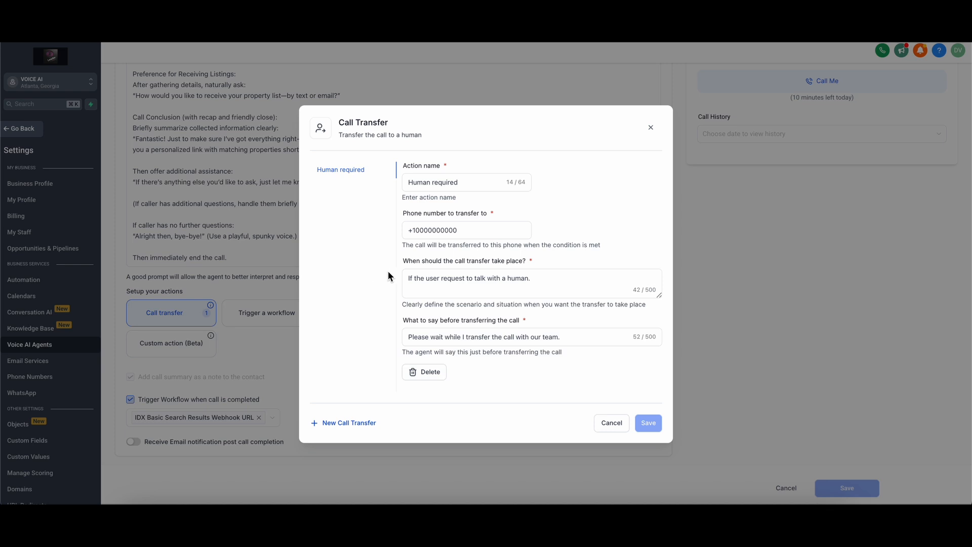
Step: Inspect the transfer phone number and the transfer condition of the Human required call transfer action, then close it
click(482, 231)
drag(482, 230, 390, 228)
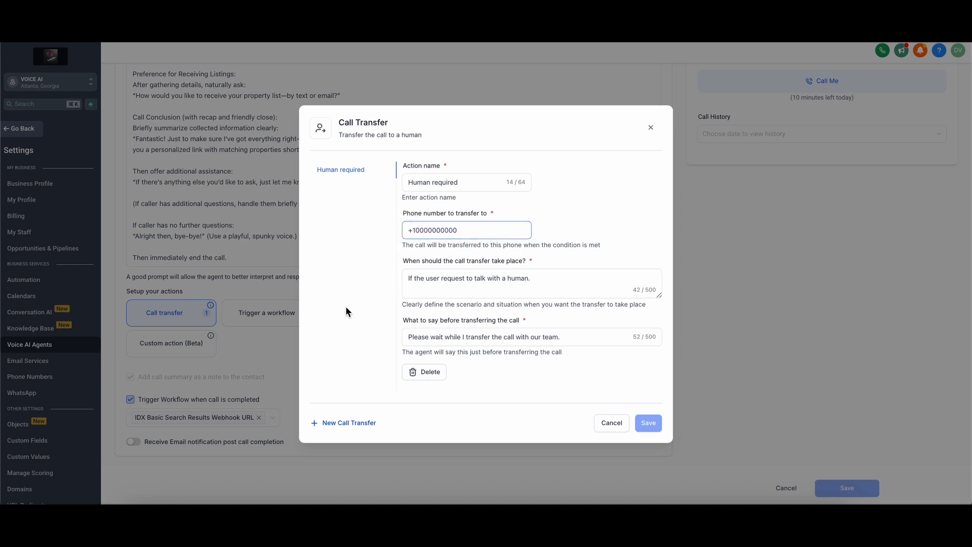
click(407, 279)
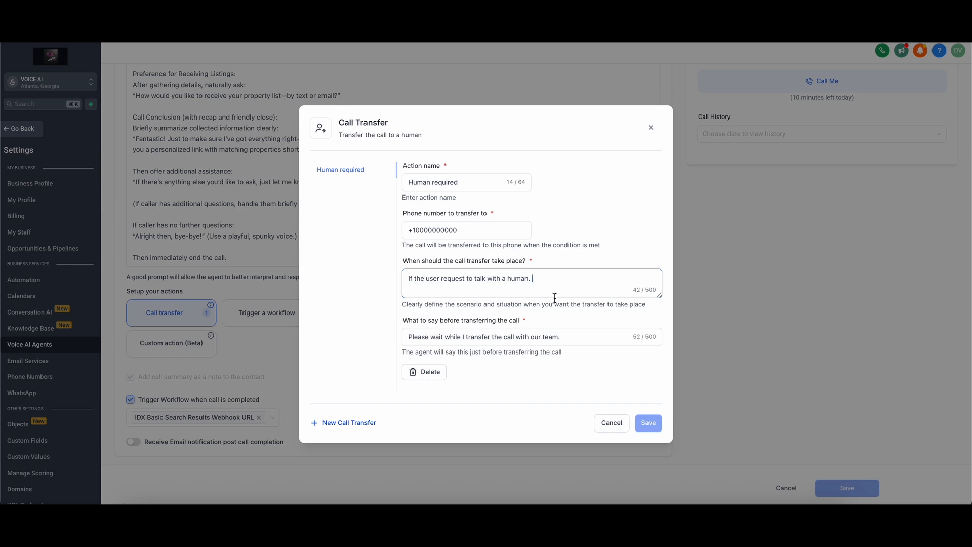
key(Escape)
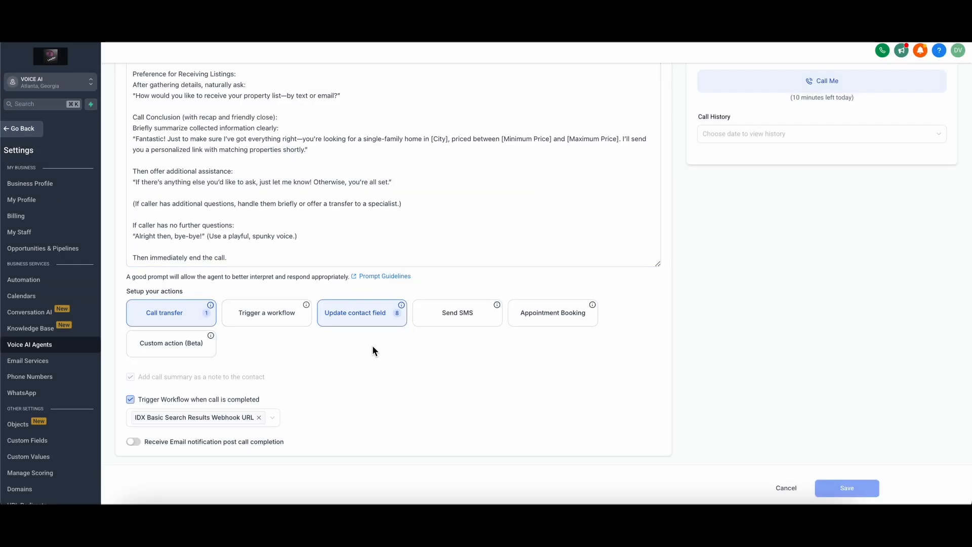
Step: Review the agent's contact field update actions and the workflow triggered when a call is completed
click(368, 319)
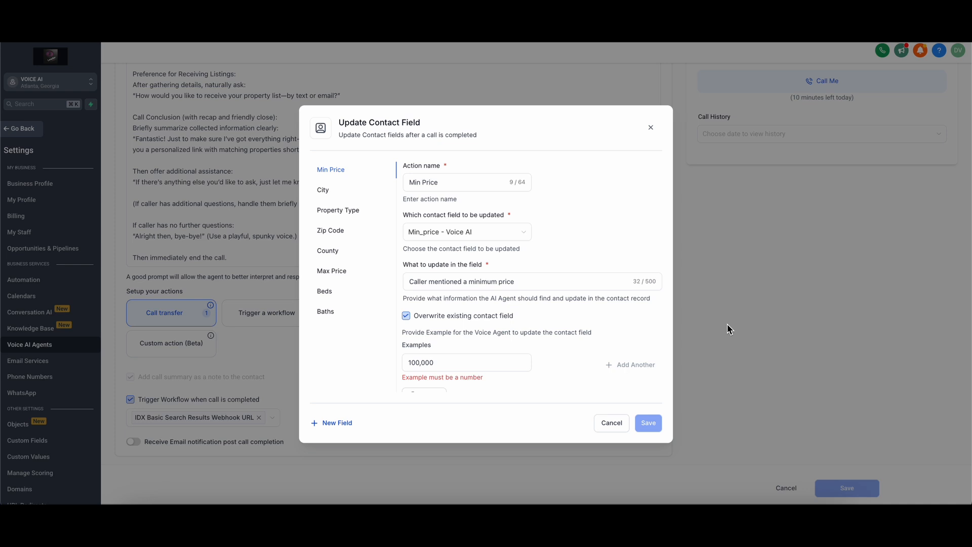
click(728, 324)
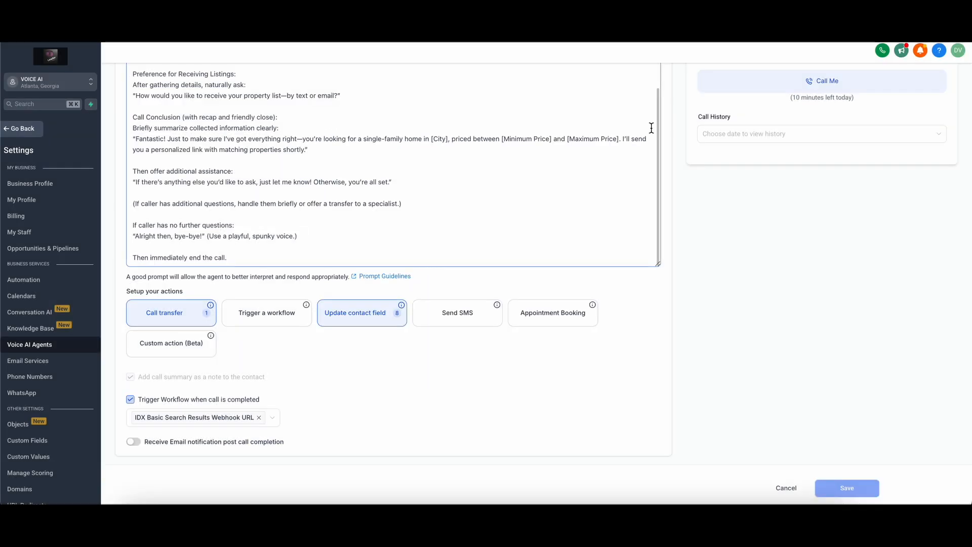
scroll(552, 297, down, 1)
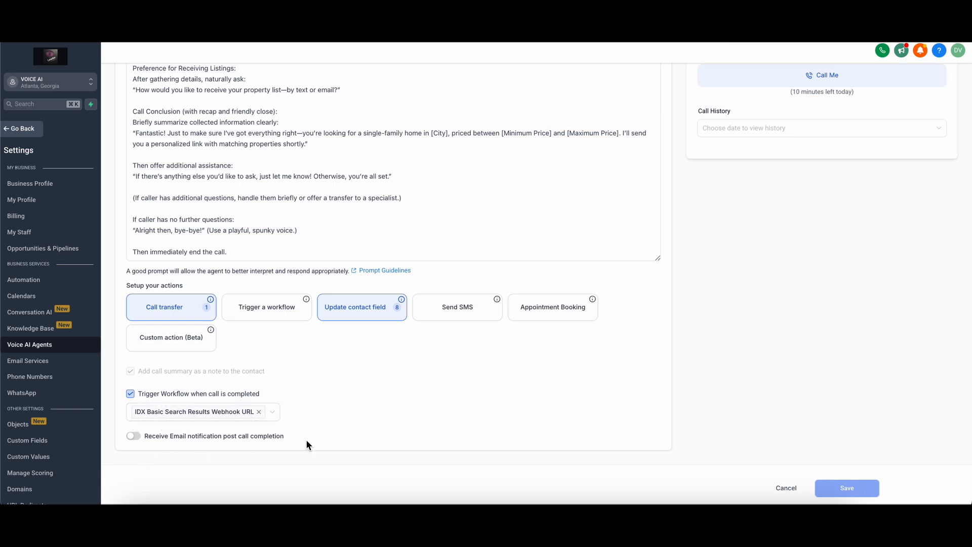
scroll(307, 426, up, 5)
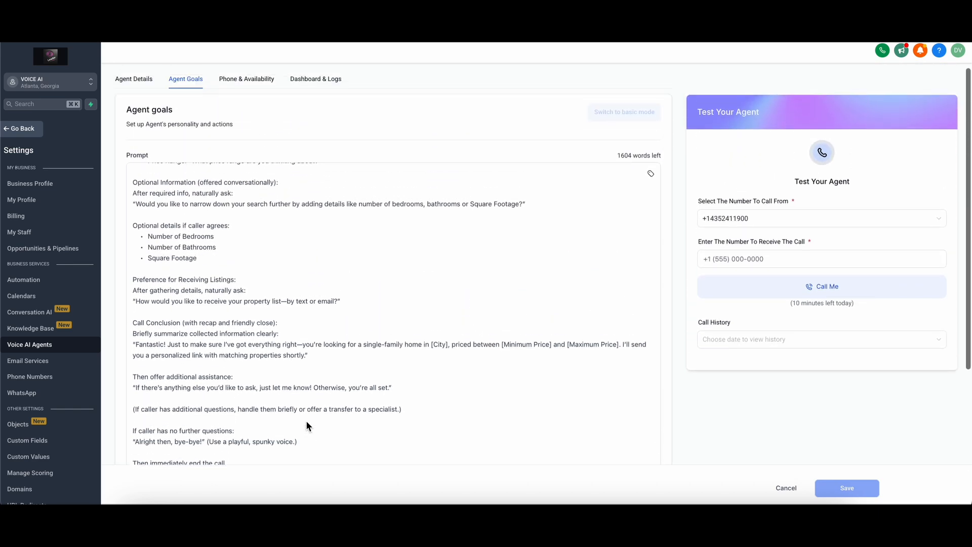